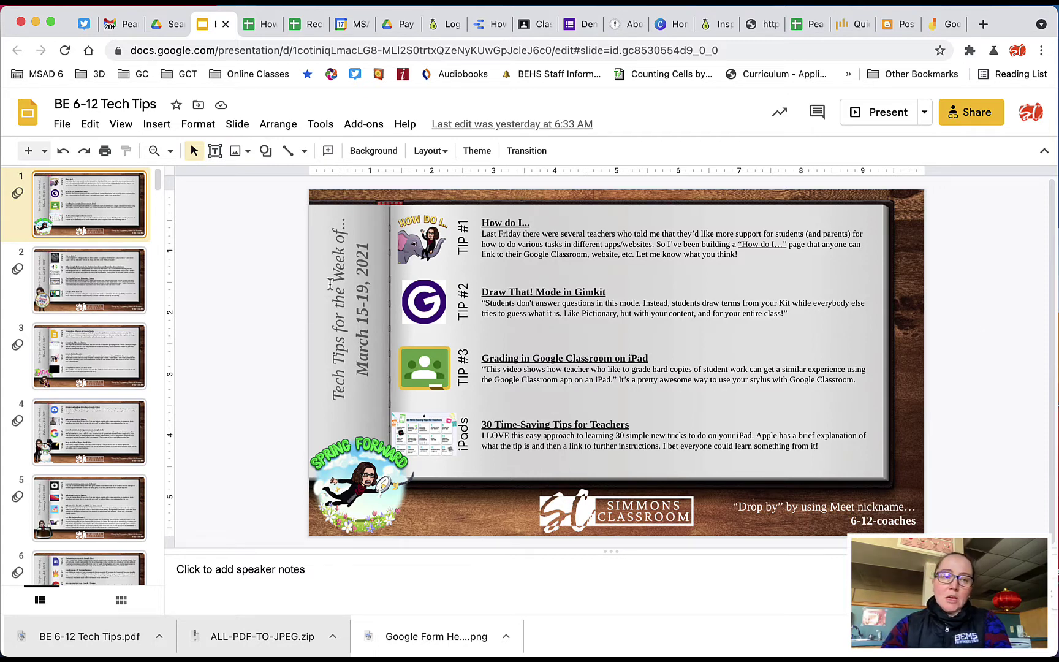
- Download the BE 6-12 Tech Tips deck as a PDF Document (.pdf)
left_click(62, 126)
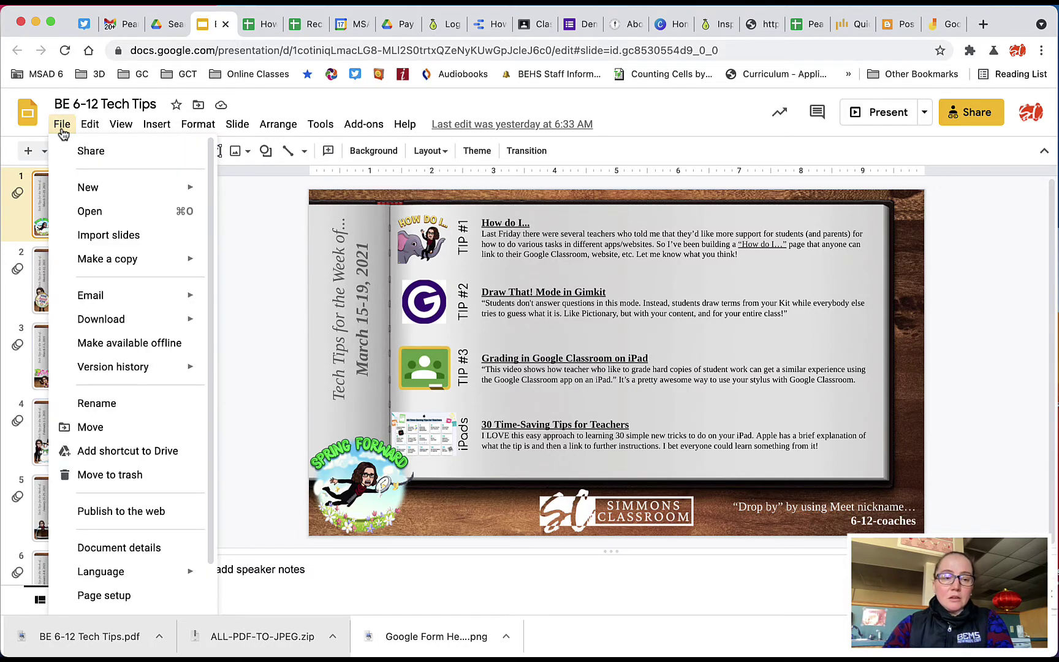
mouse_move(168, 322)
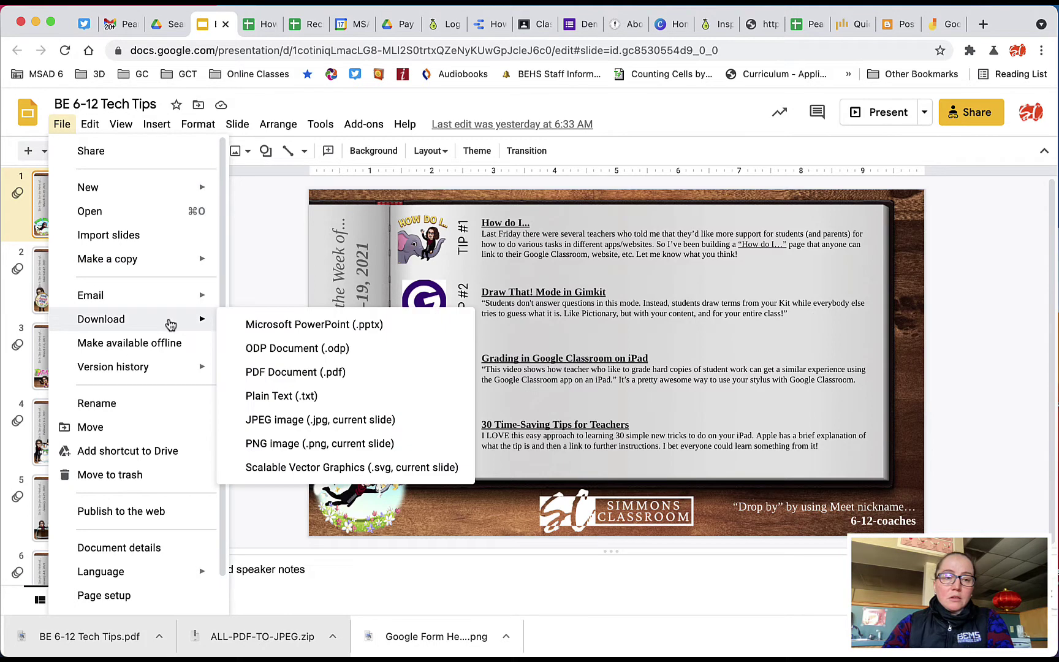
left_click(354, 372)
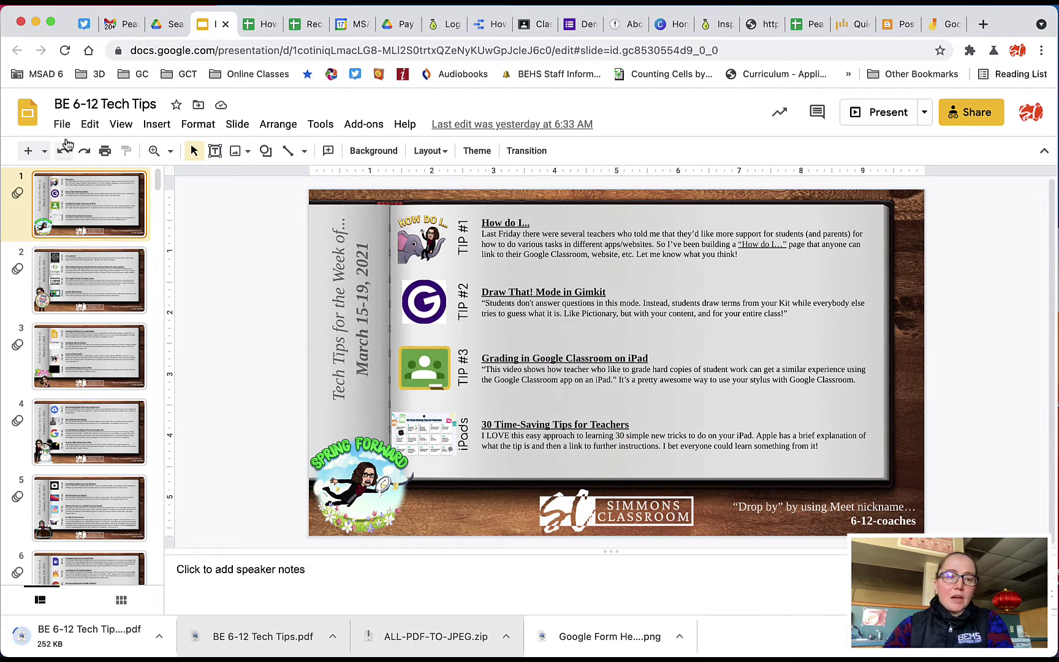
left_click(62, 125)
mouse_move(207, 325)
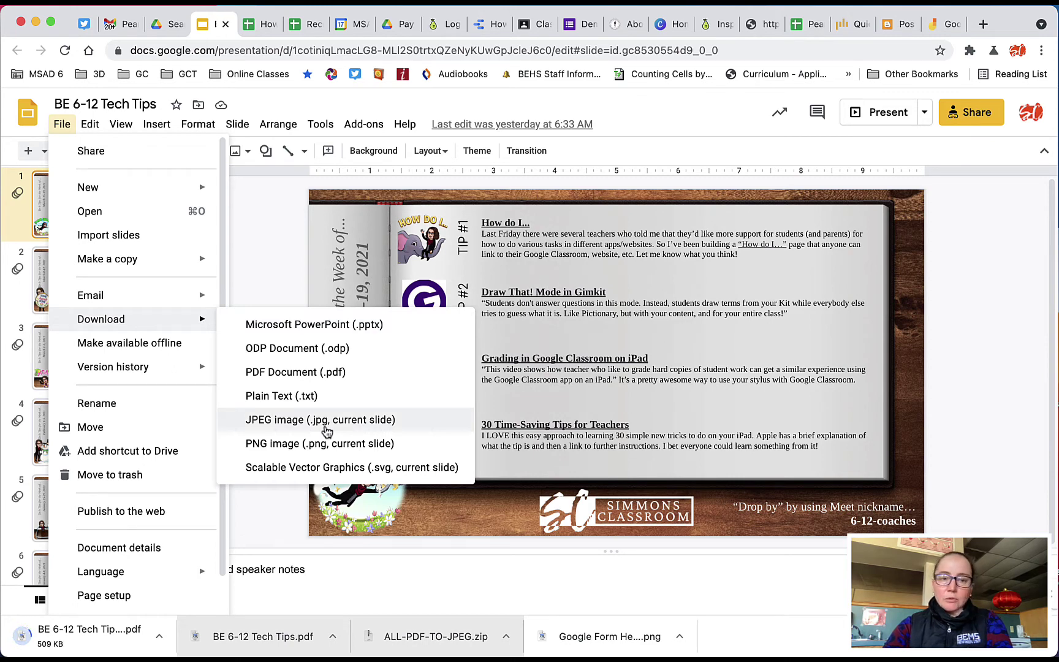
left_click(283, 541)
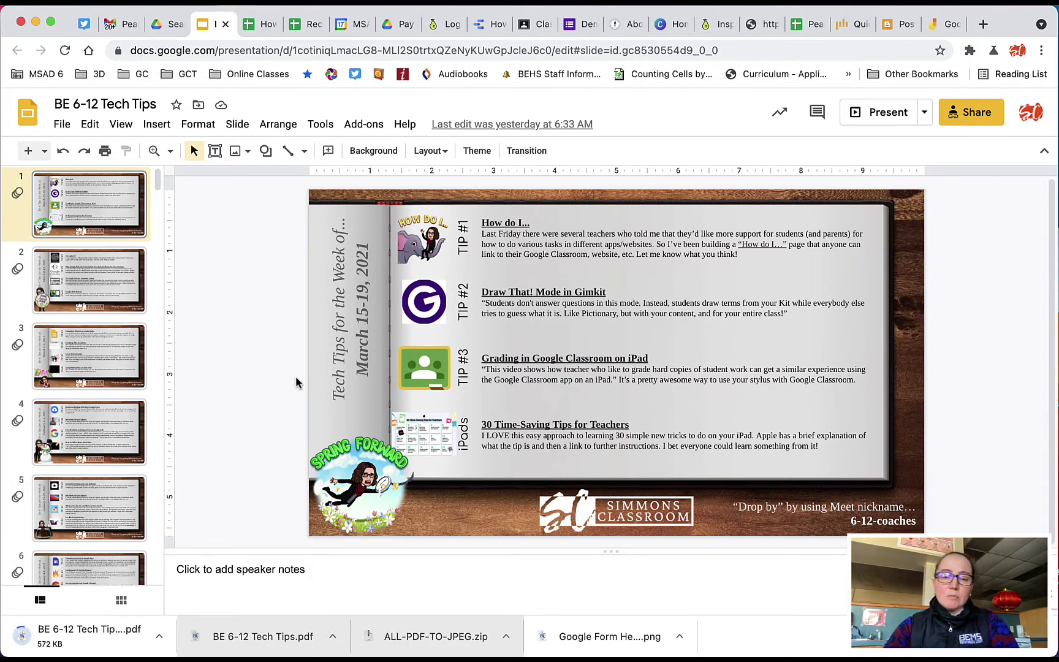
- Switch to Automator to show the ALL PDF TO JPEG workflow's three actions
key("super+Tab")
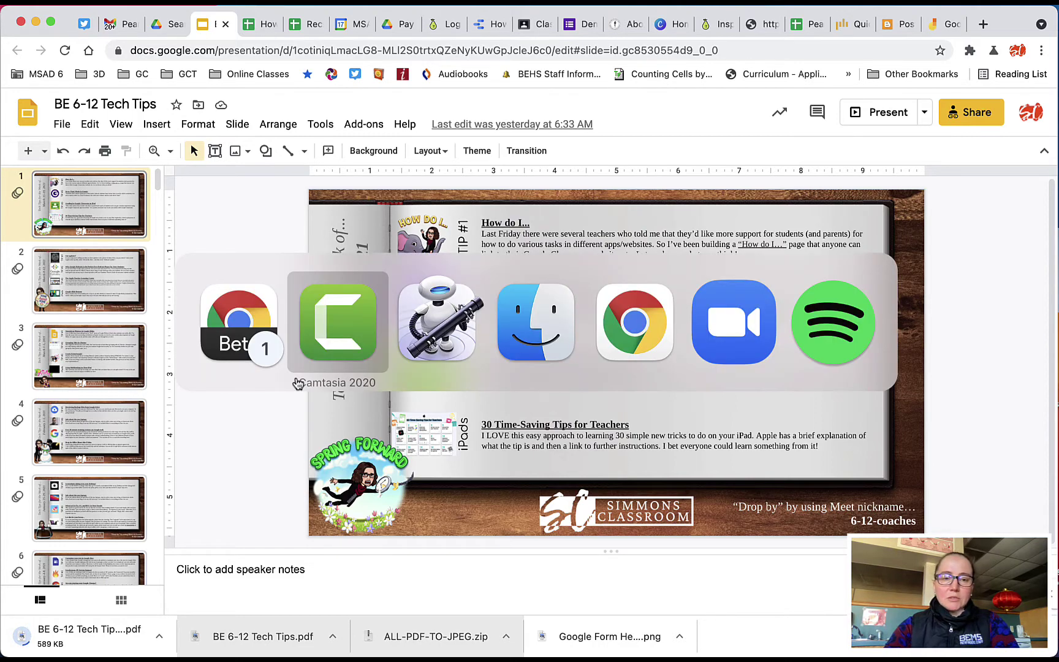
key("super+Tab")
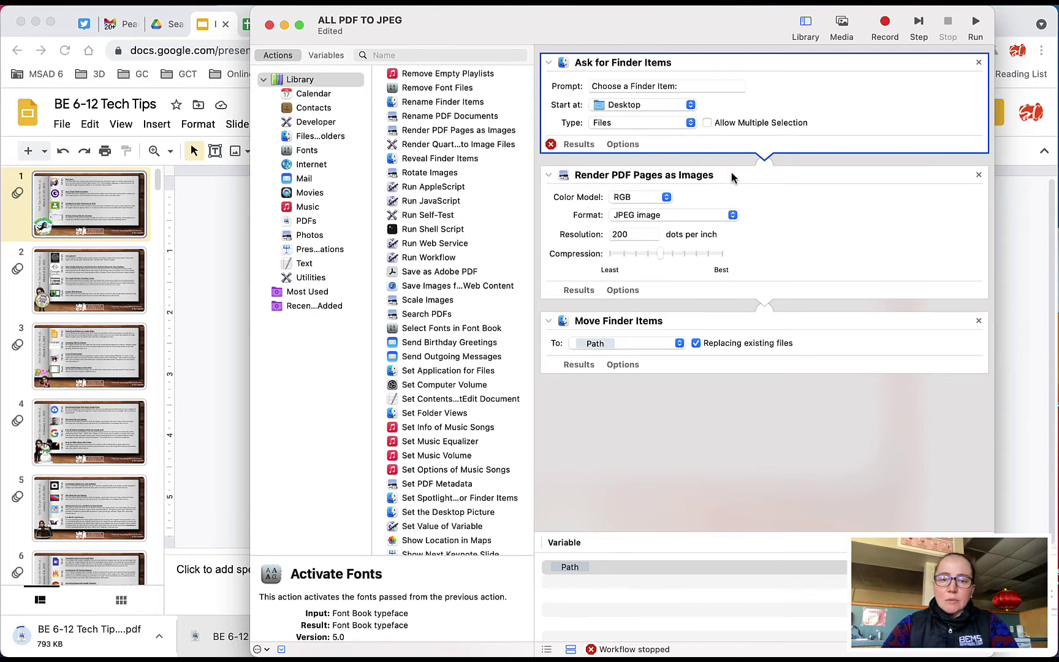
- Set the Move Finder Items destination to a new Desktop folder, 'Weekly Tech Tips as JPGs'
left_click(674, 344)
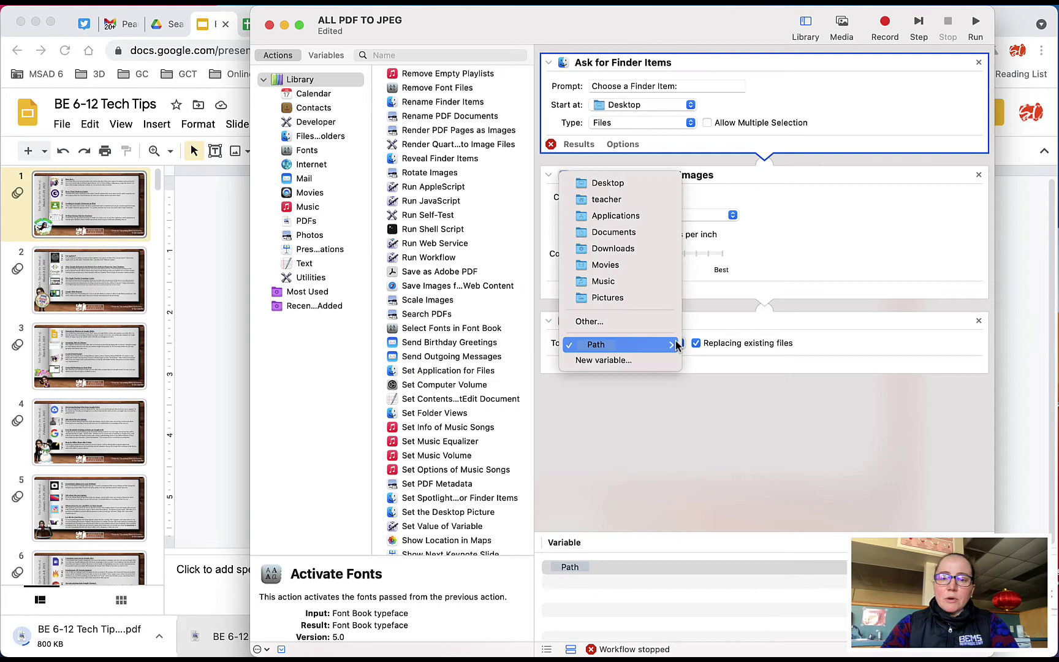
mouse_move(676, 346)
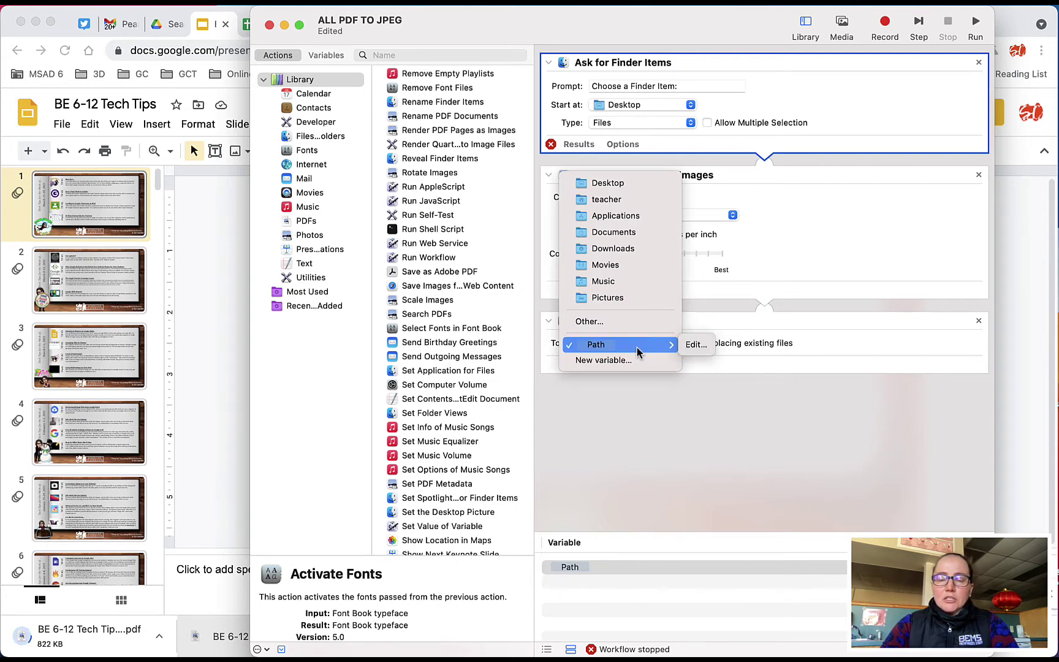
left_click(657, 191)
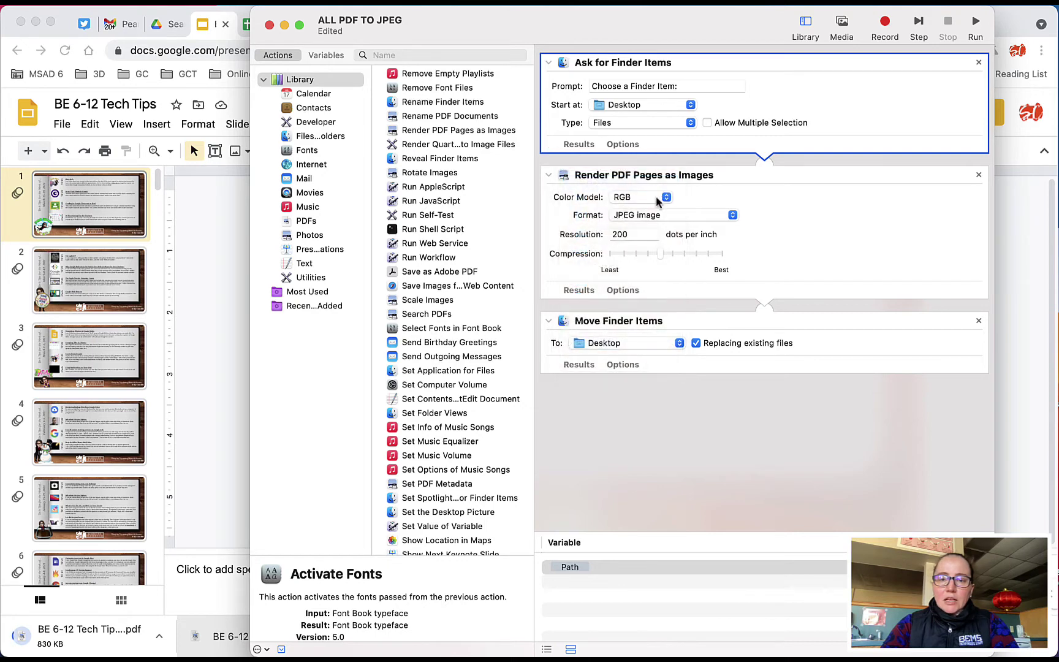
left_click(632, 346)
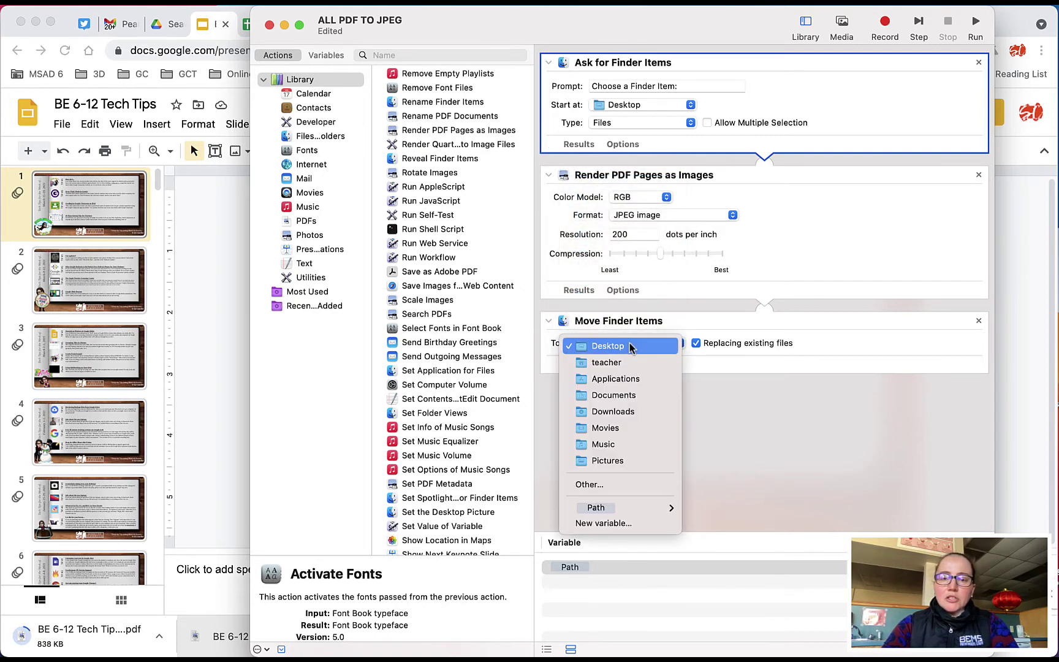
left_click(619, 484)
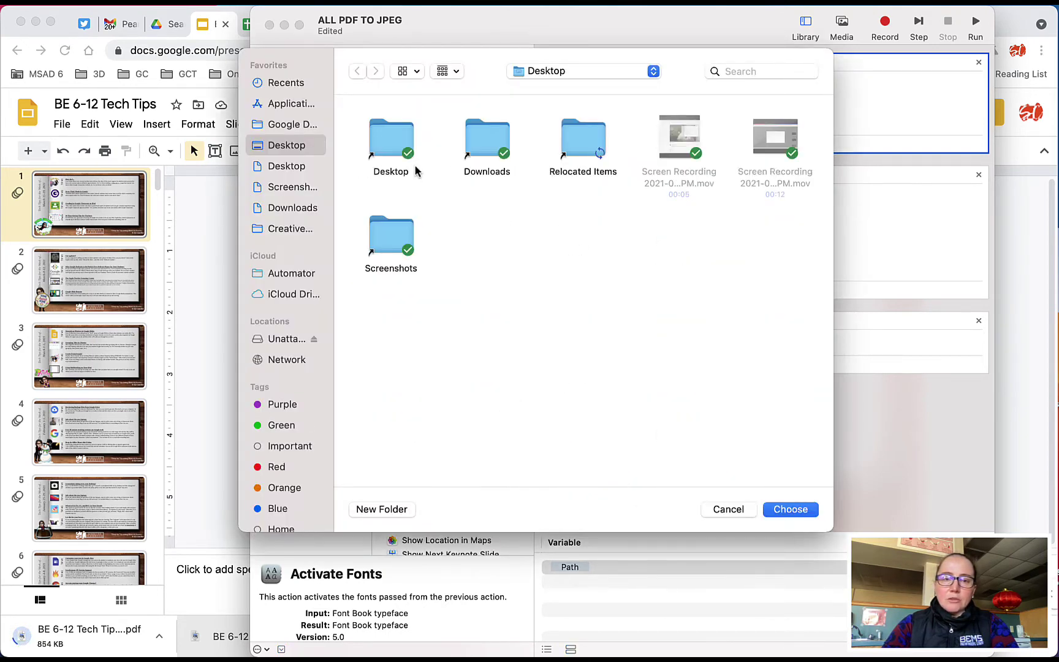
left_click(386, 508)
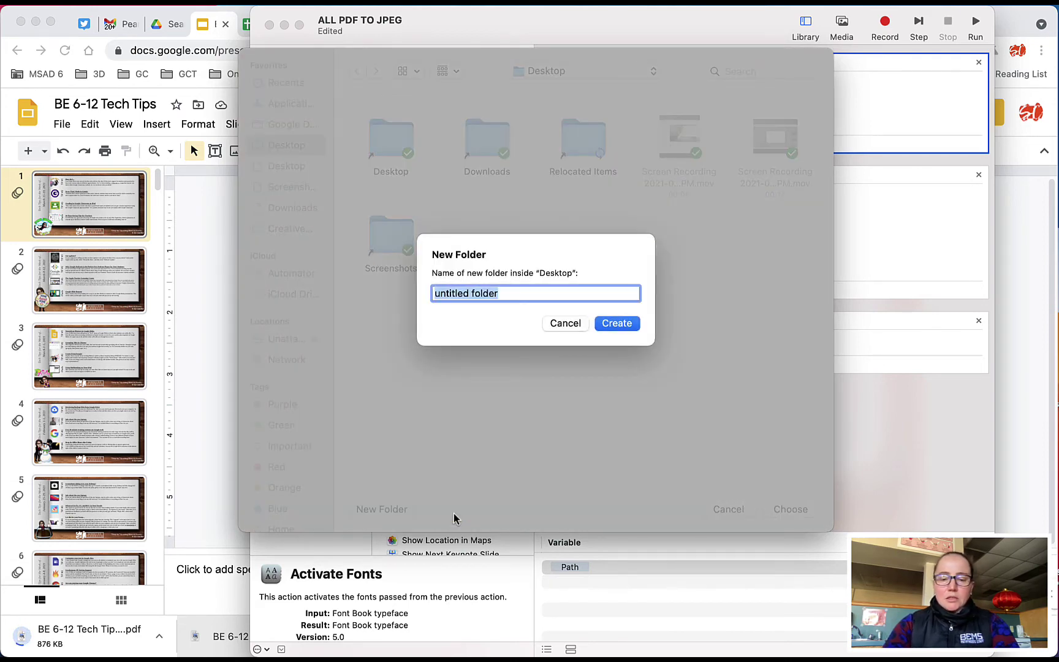
type("Weekly")
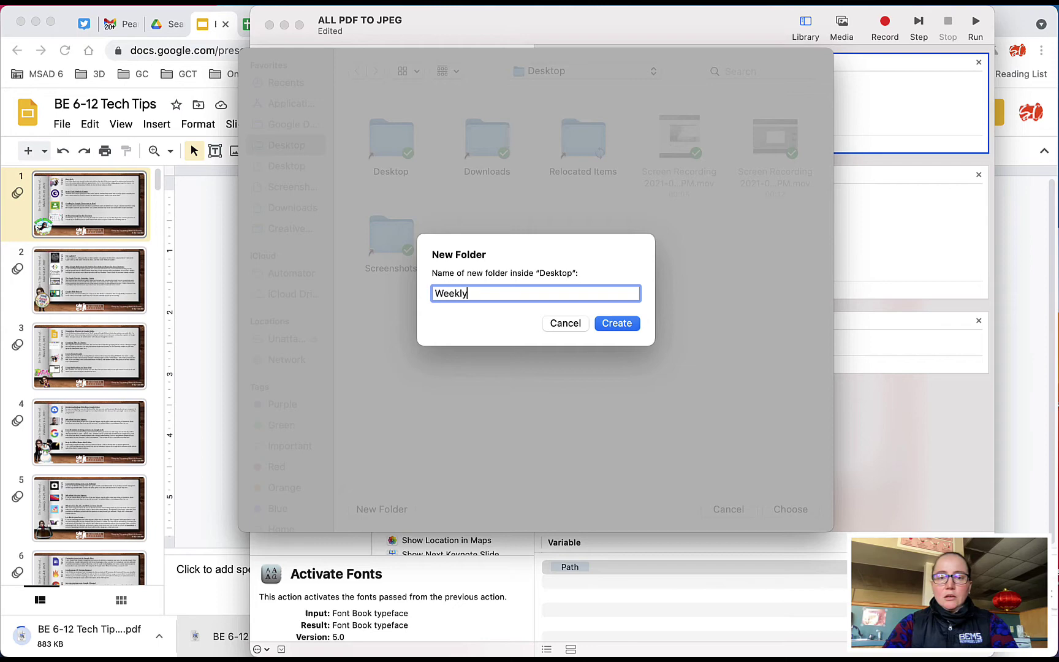
type(" Tech")
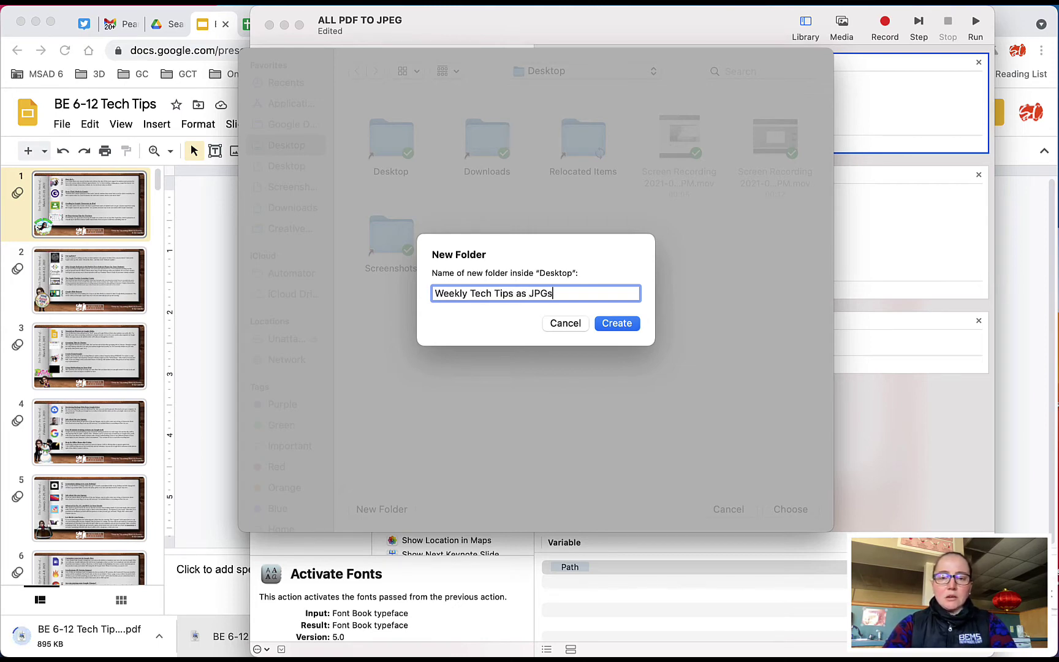
type(" Tips as JPGs")
key("Return")
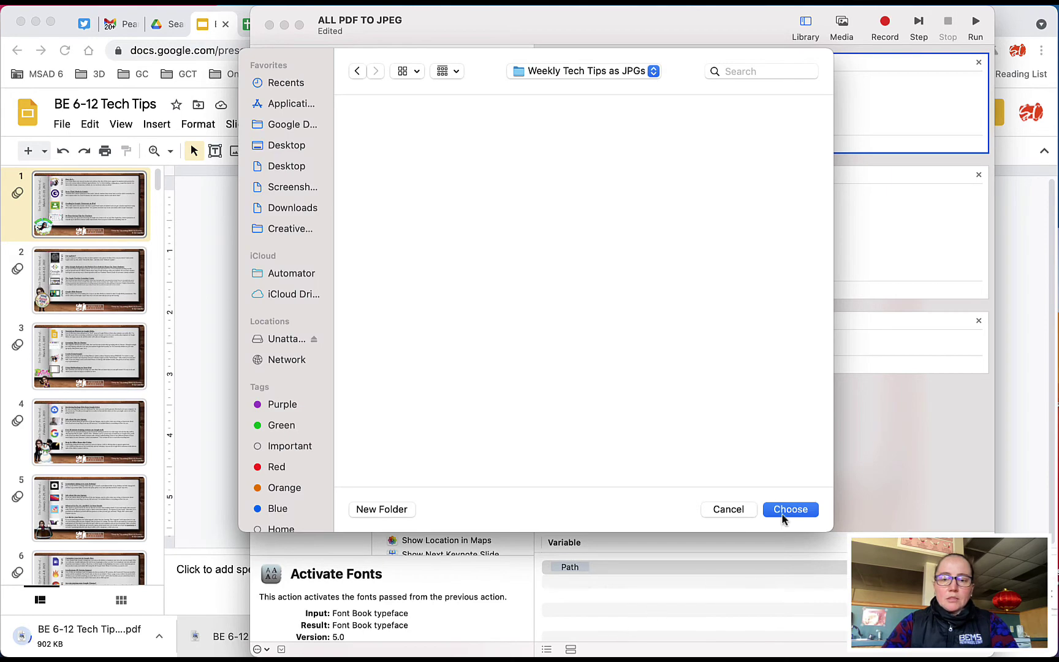
left_click(787, 510)
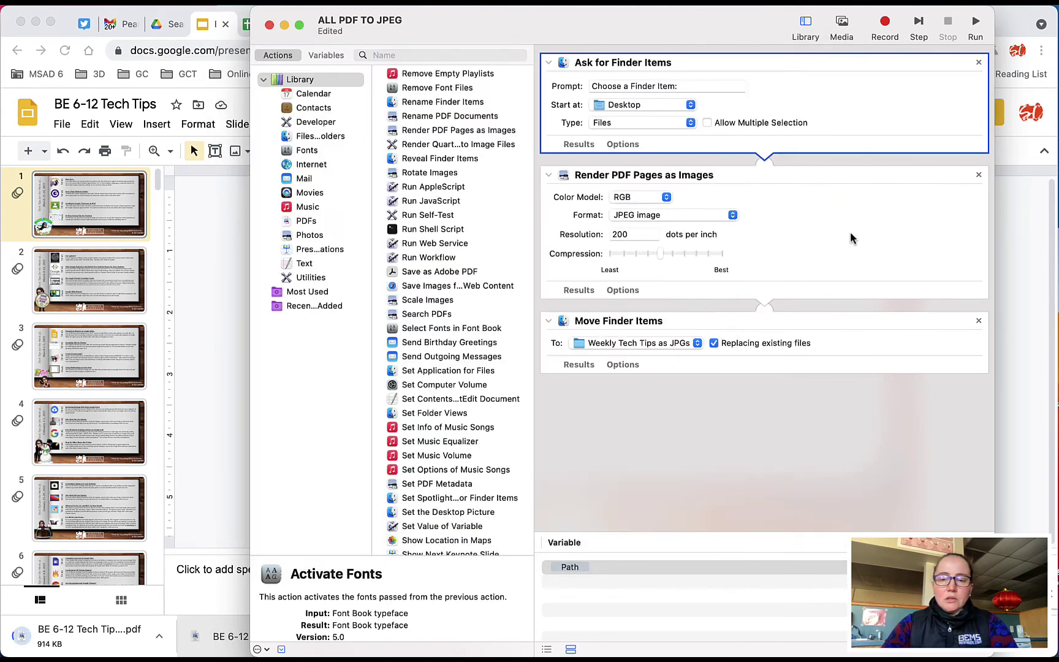
- Run the workflow on BE 6-12 Tech Tips.pdf from Downloads until it completes
left_click(976, 23)
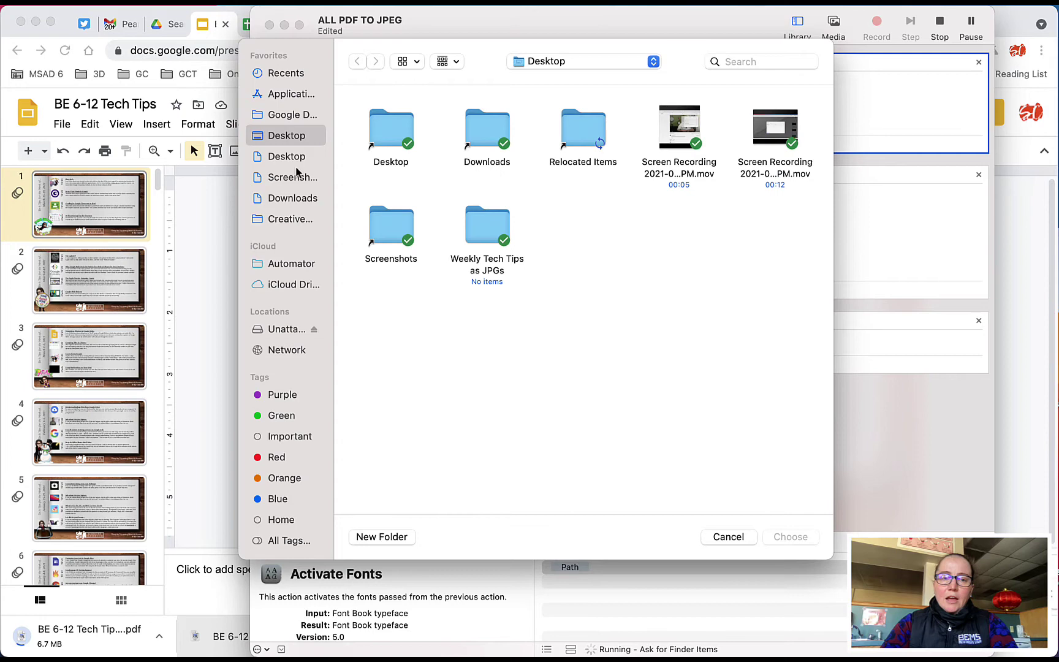
left_click(301, 198)
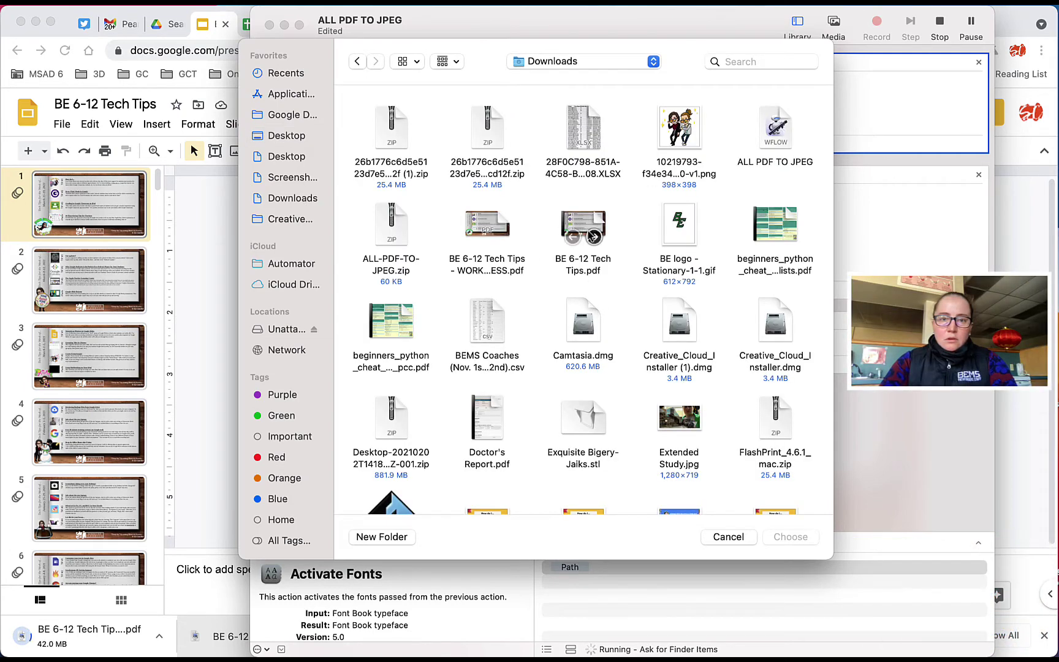
left_click(585, 219)
left_click(791, 538)
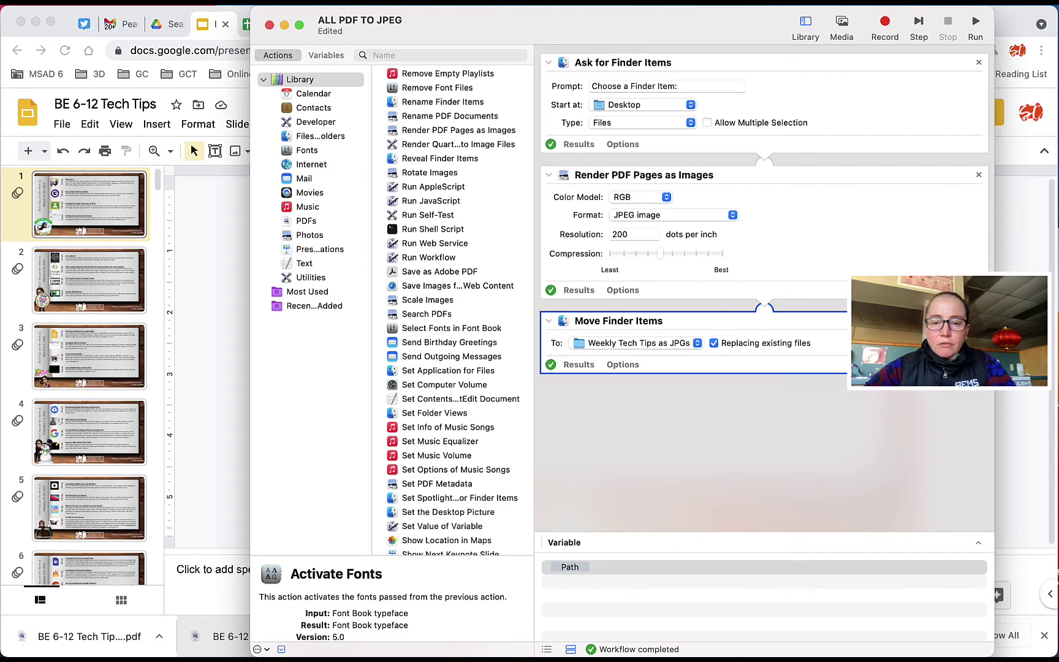
- Check the 83 JPEGs in Desktop's Weekly Tech Tips as JPGs folder, then return to Chrome
mouse_move(839, 643)
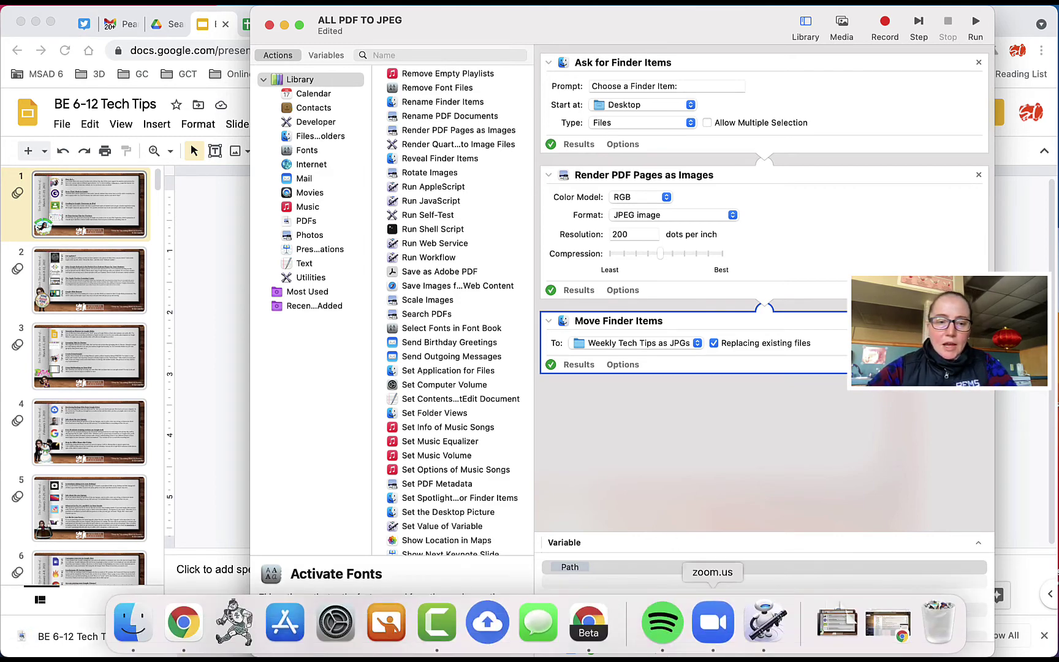
left_click(137, 628)
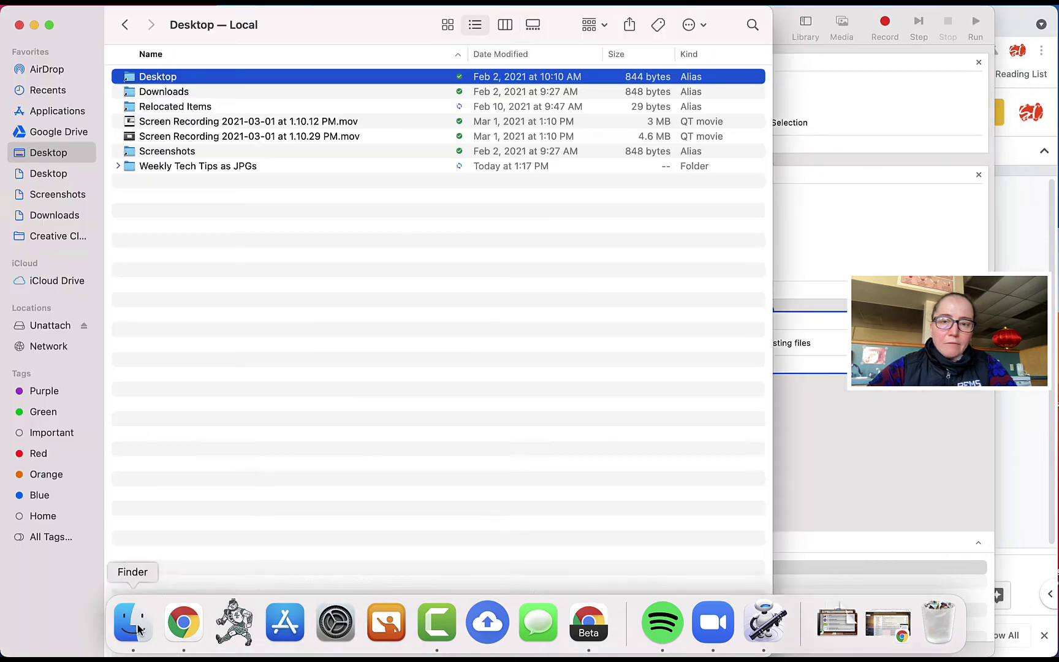
left_click(57, 176)
left_click(51, 153)
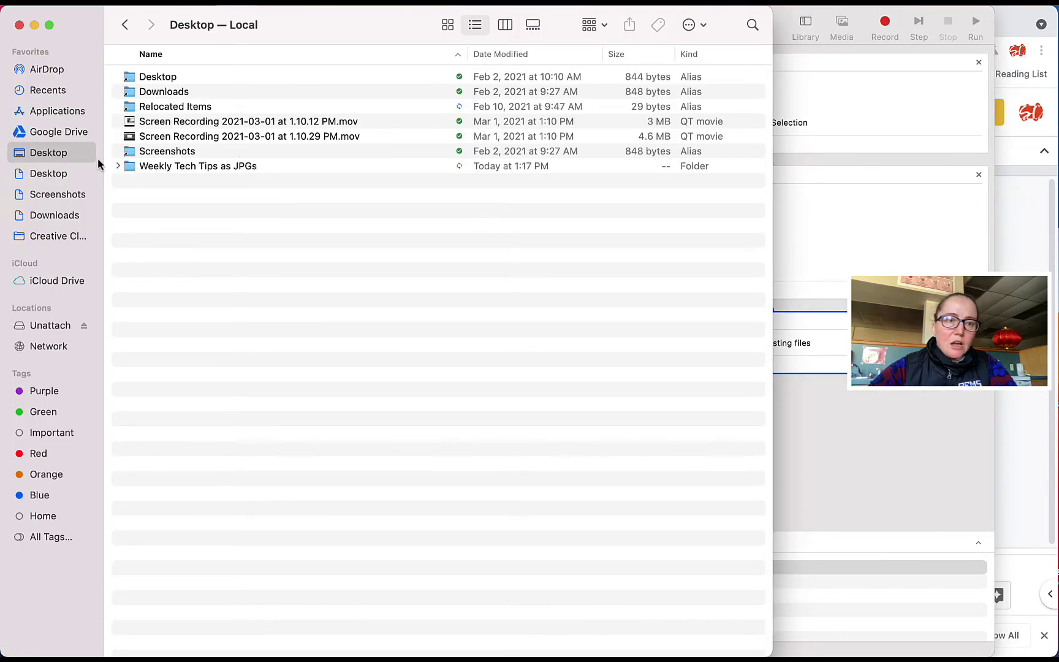
left_click(210, 168)
double_click(209, 168)
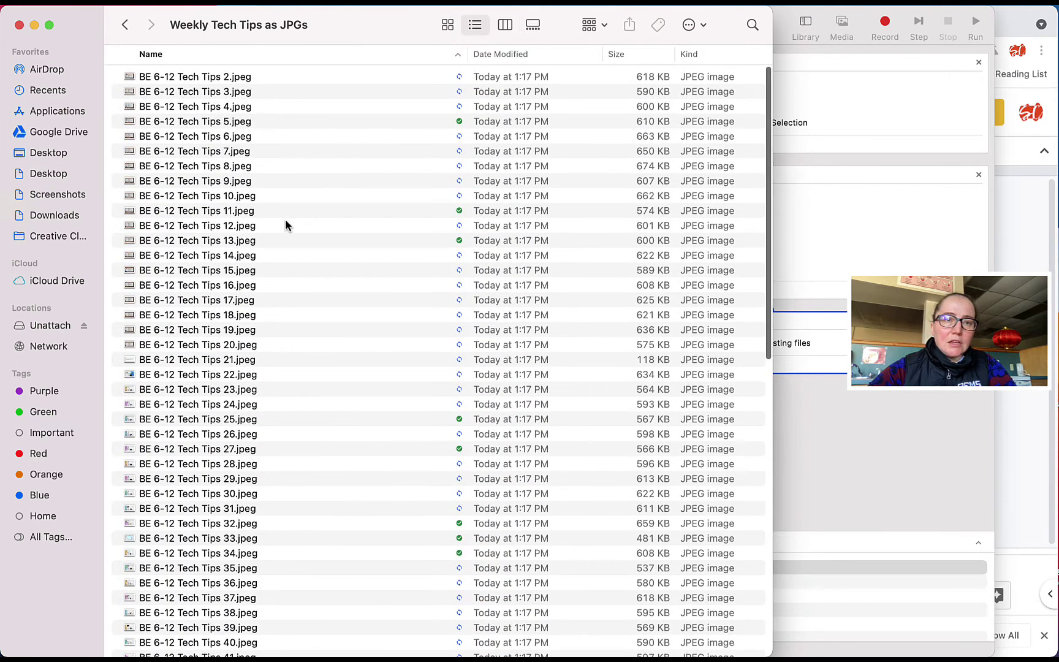
scroll(284, 220, "down", 10)
scroll(284, 224, "down", 8)
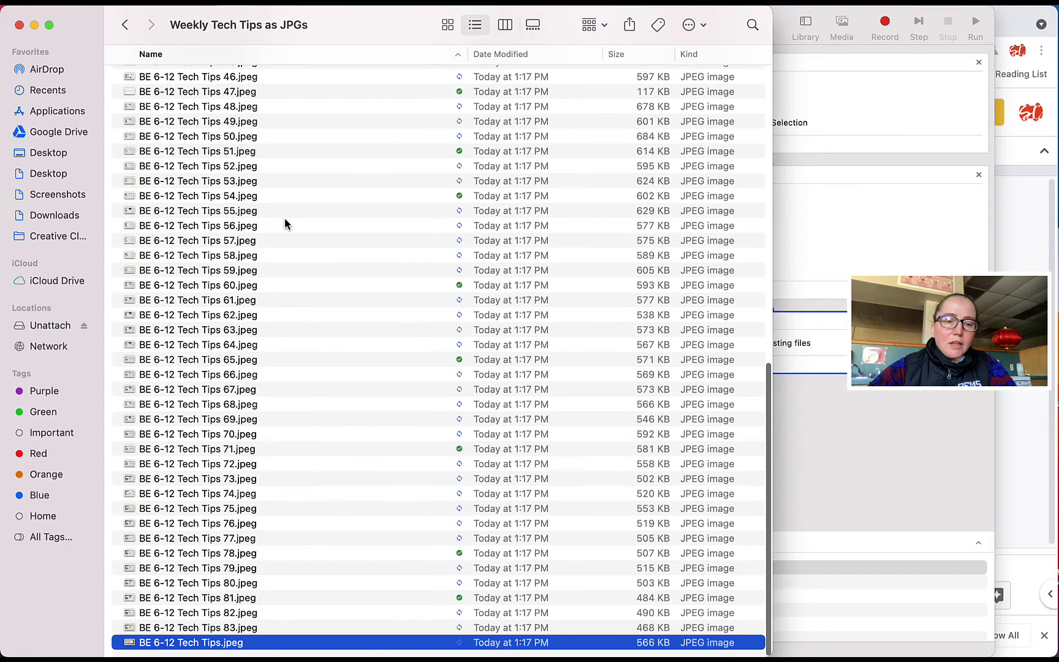
left_click(1010, 152)
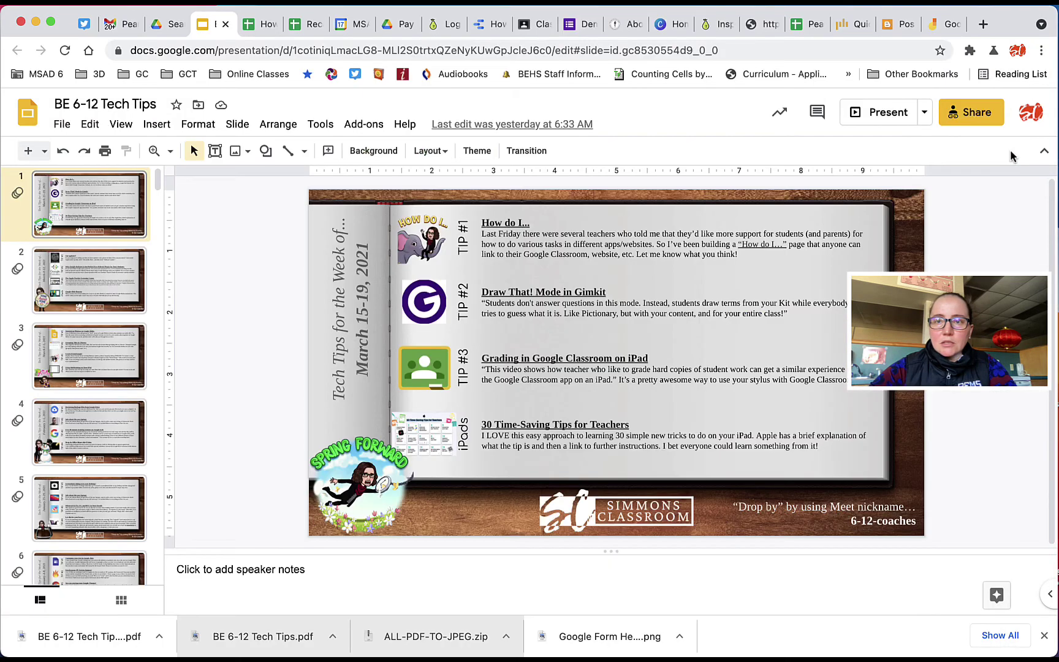
- Start a new jam and upload BE 6-12 Tech Tips.jpeg as its frame background
left_click(946, 25)
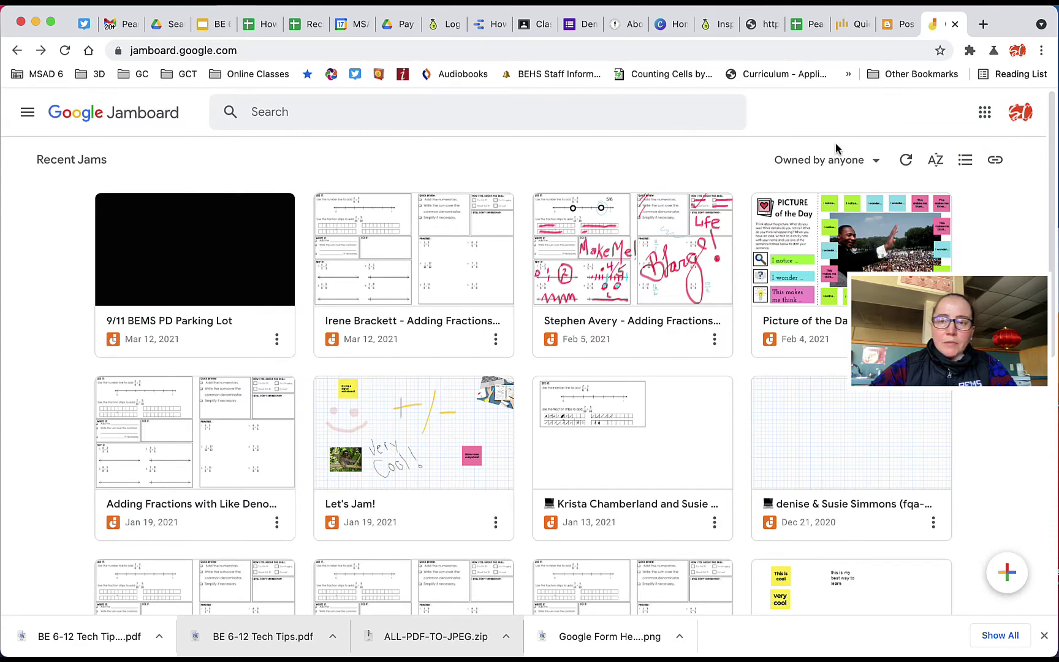
left_click(1003, 571)
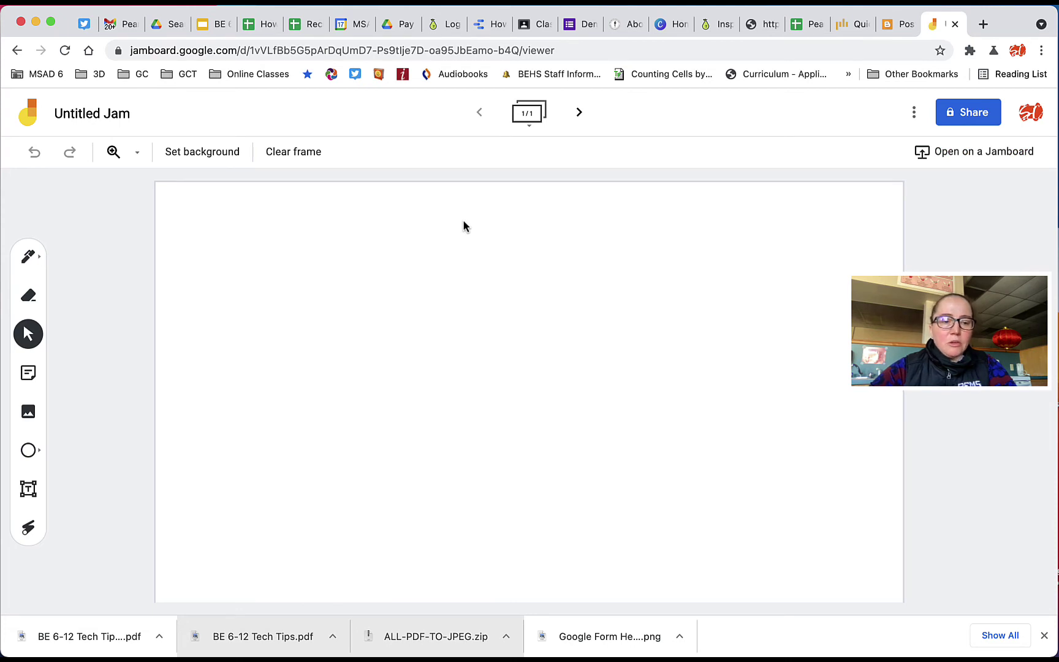
left_click(211, 153)
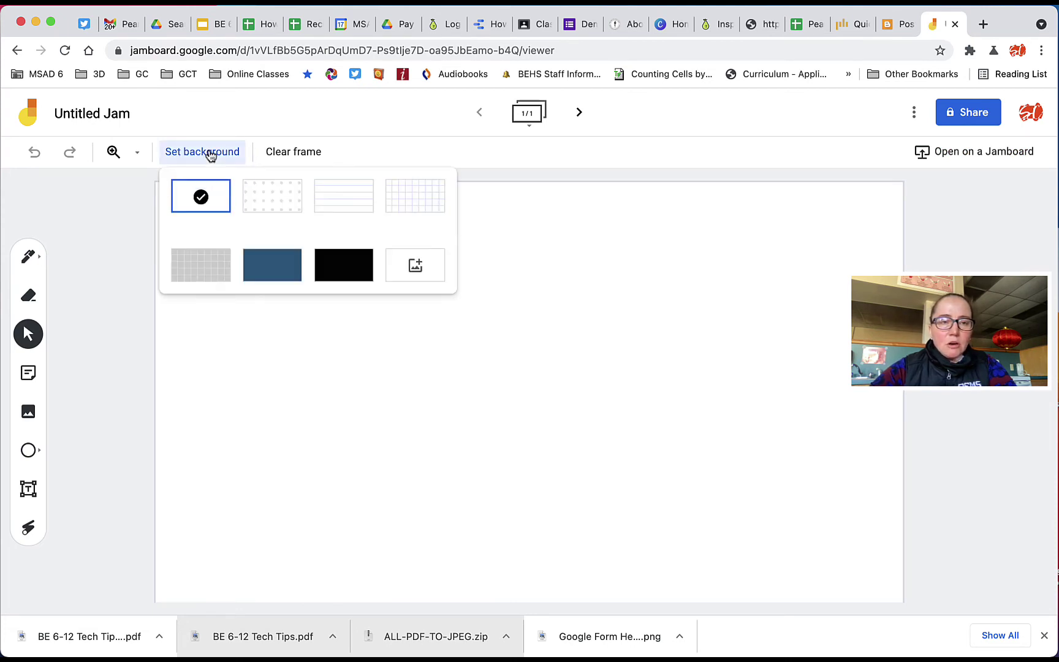
left_click(428, 277)
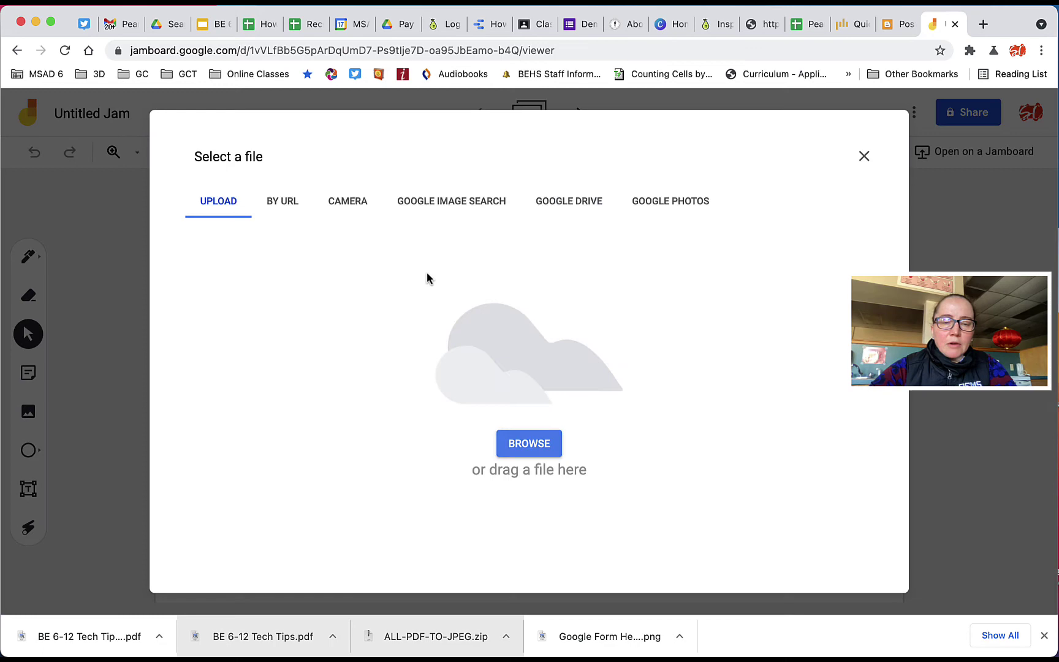
key("super+Tab")
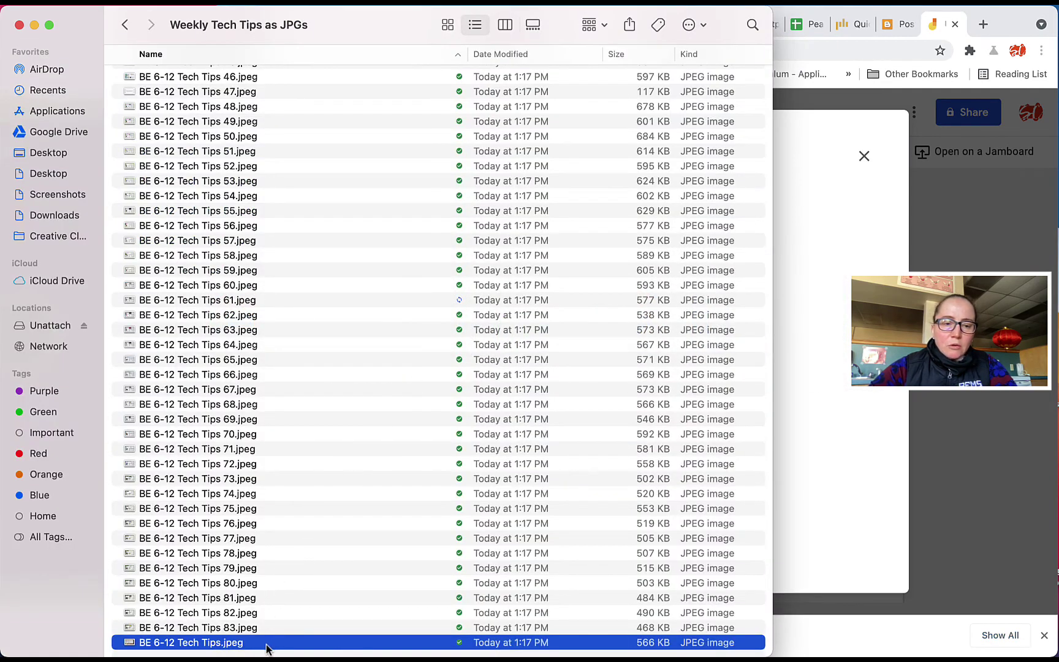
left_click_drag(267, 648, 853, 430)
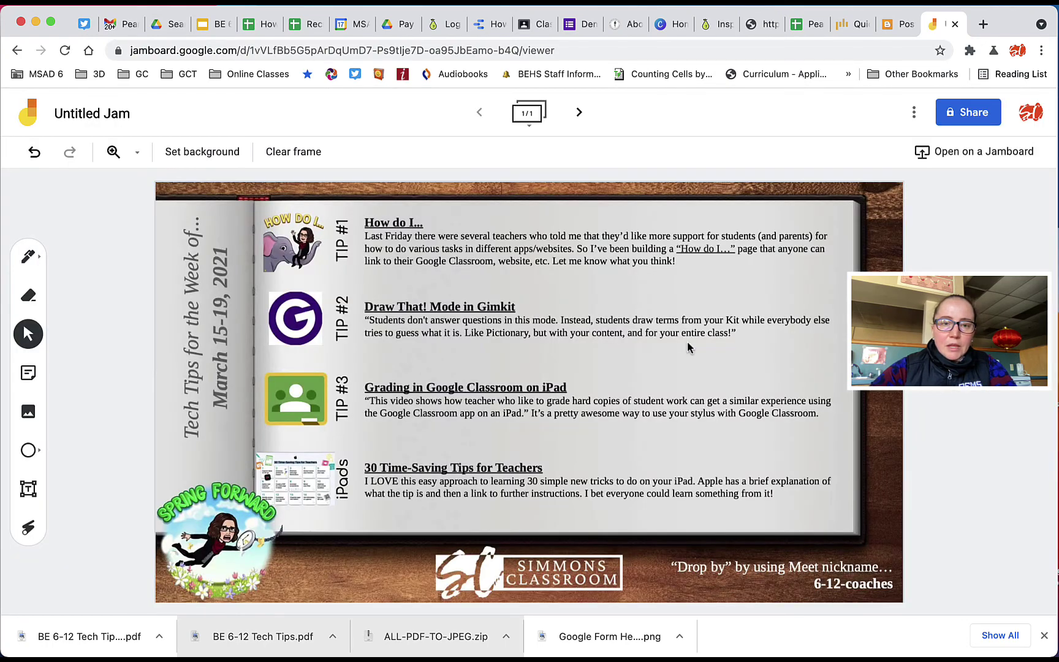
- Add a blank second frame, then pen a mark around the Gimkit logo on frame 1 and undo it
left_click(579, 112)
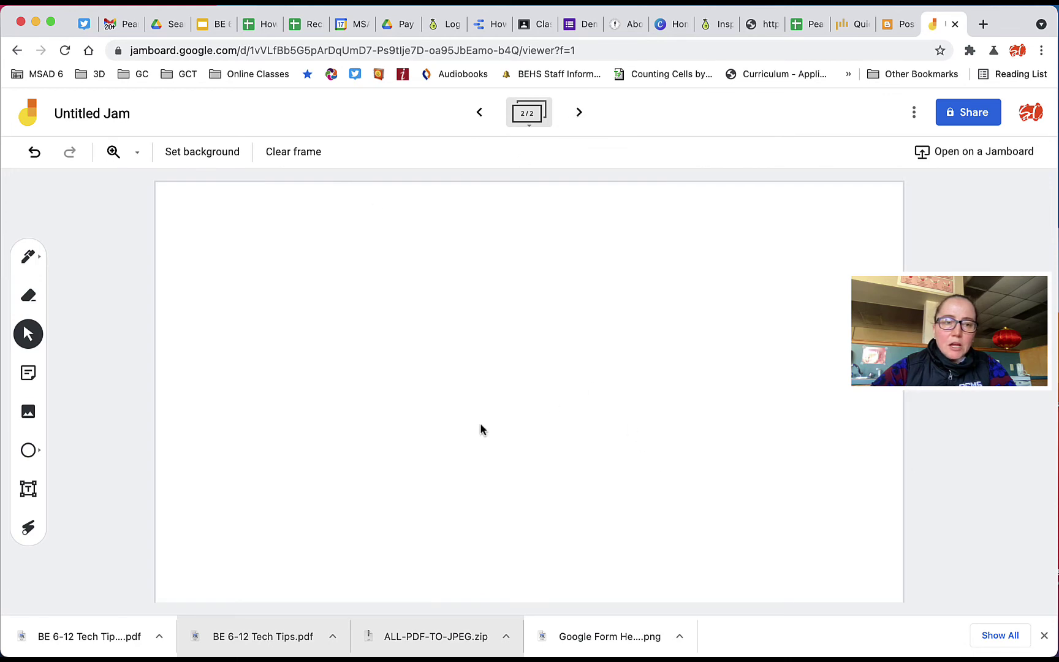
left_click(479, 113)
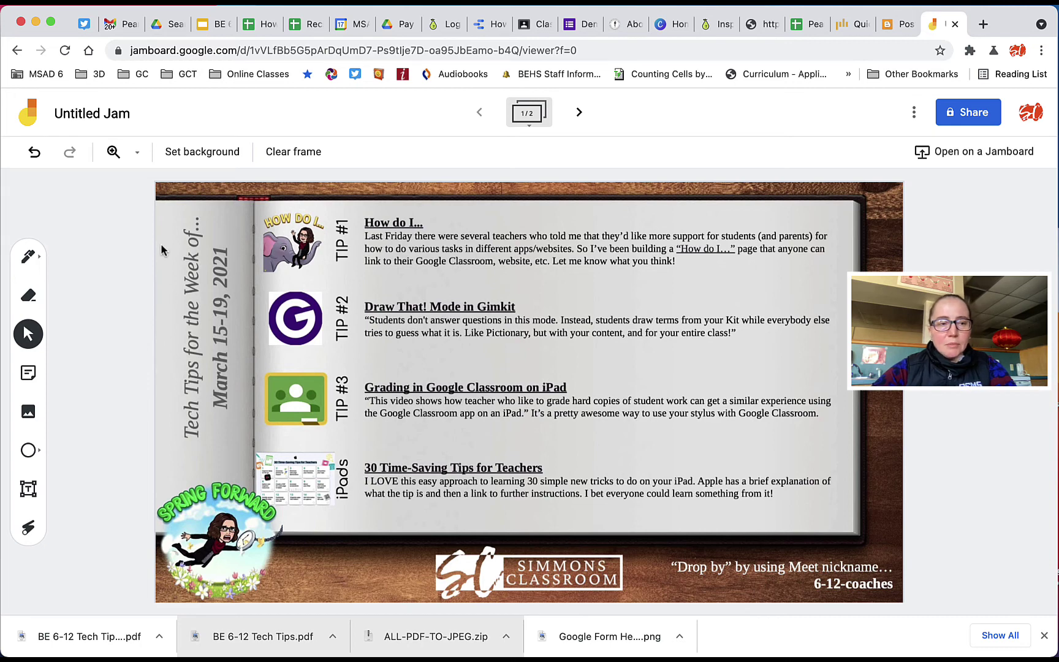
left_click(25, 258)
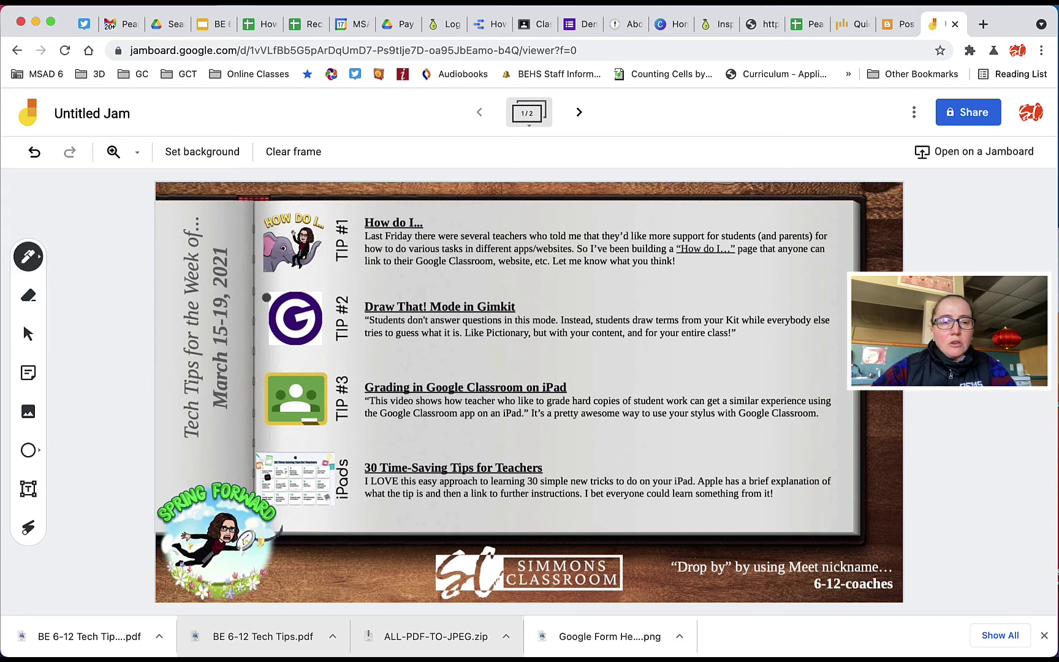
mouse_move(269, 301)
left_mouse_down()
mouse_move(292, 358)
mouse_move(295, 287)
mouse_move(258, 315)
left_mouse_up()
key("super+z")
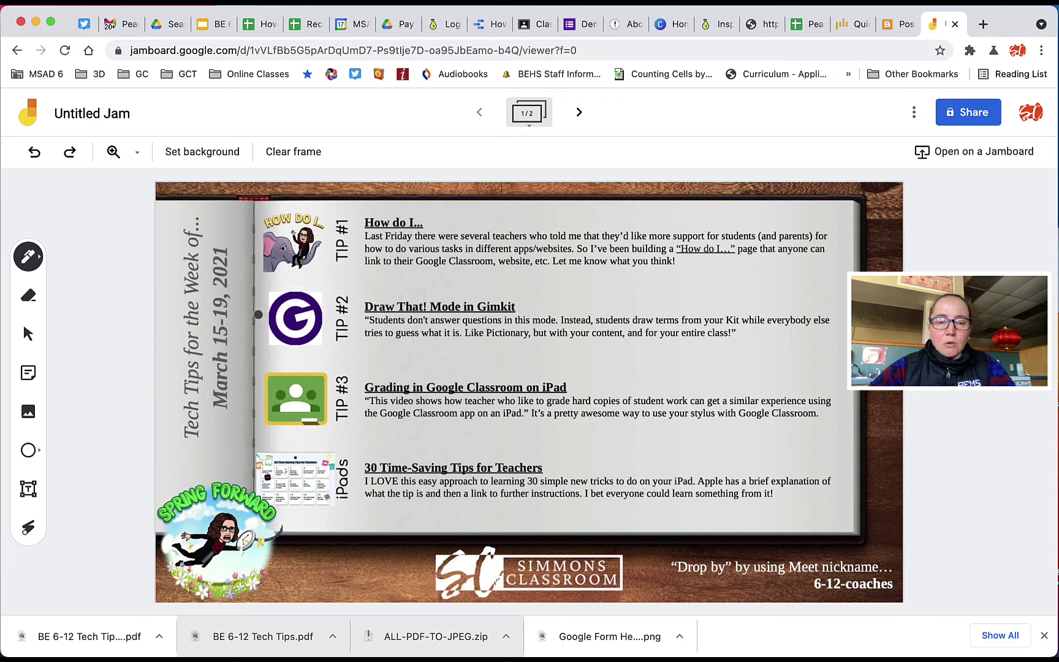